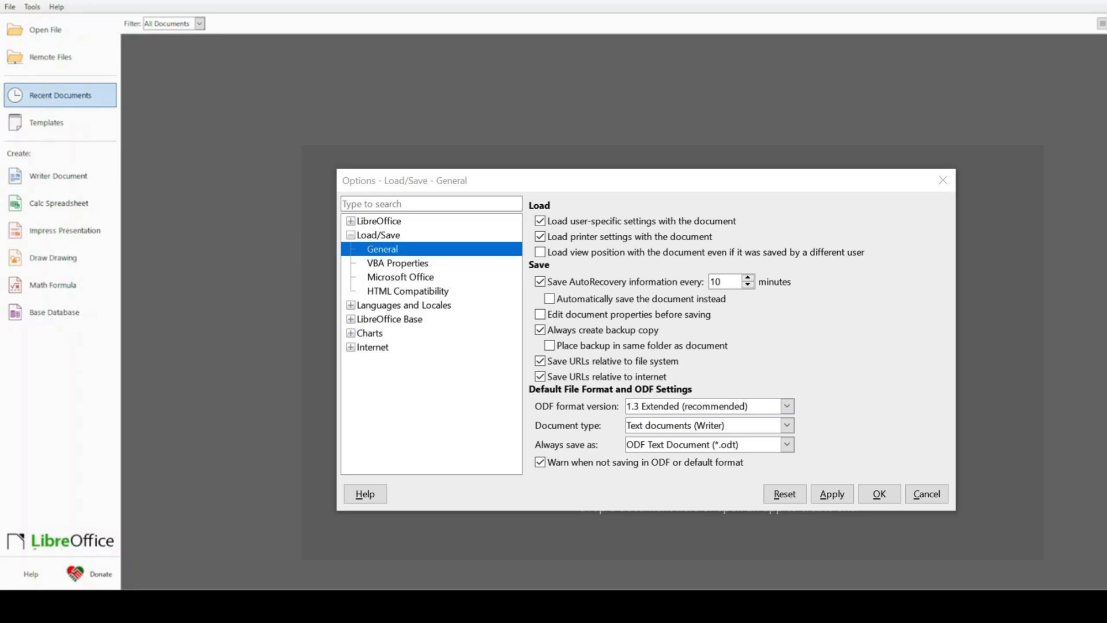
Step: Browse the available templates in the Start Center and create a new blank Writer document
left_click(10, 8)
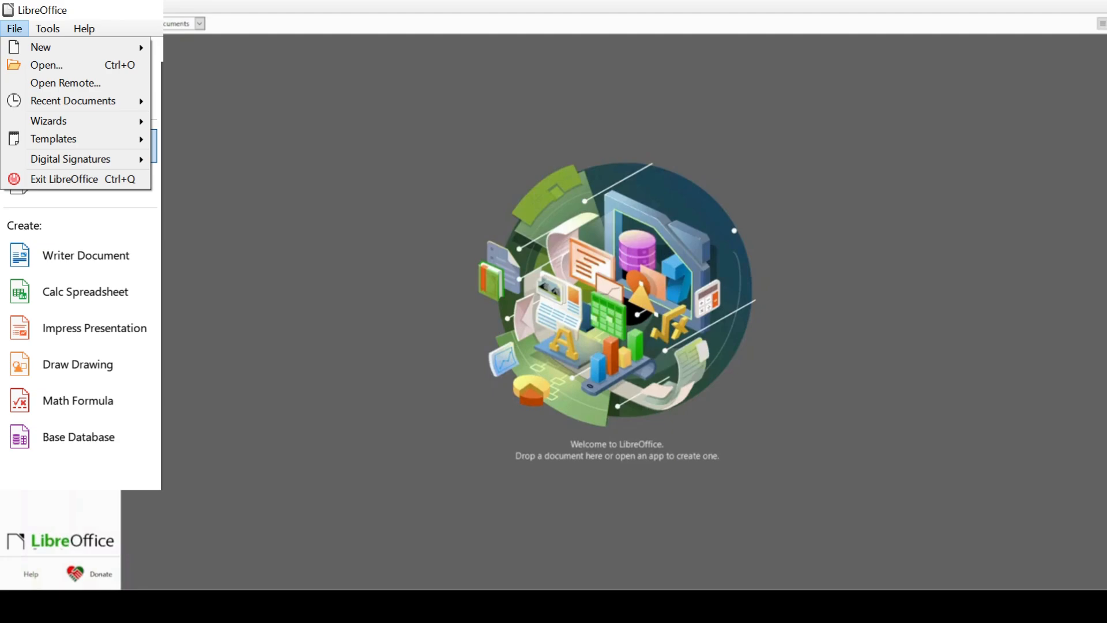
left_click(153, 140)
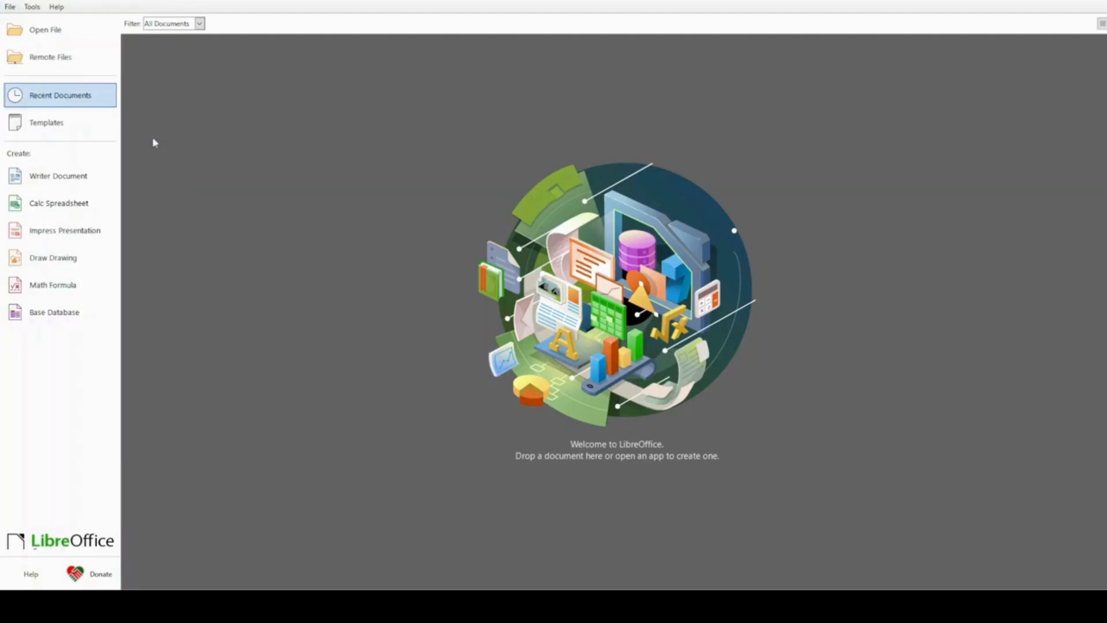
left_click(65, 127)
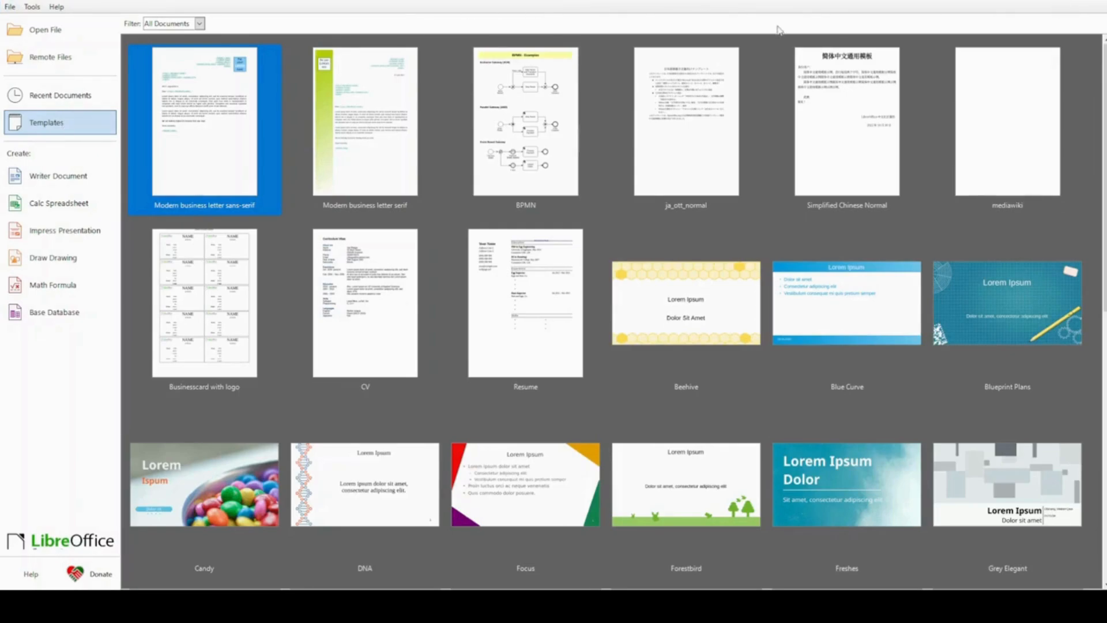
left_click(60, 184)
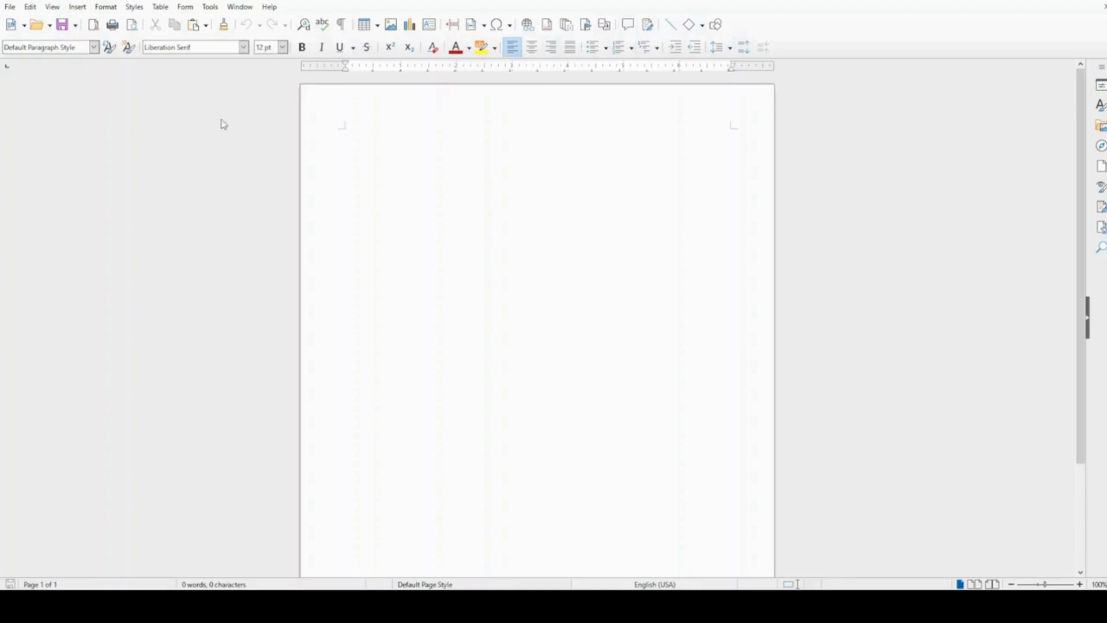
left_click(10, 7)
left_click(132, 7)
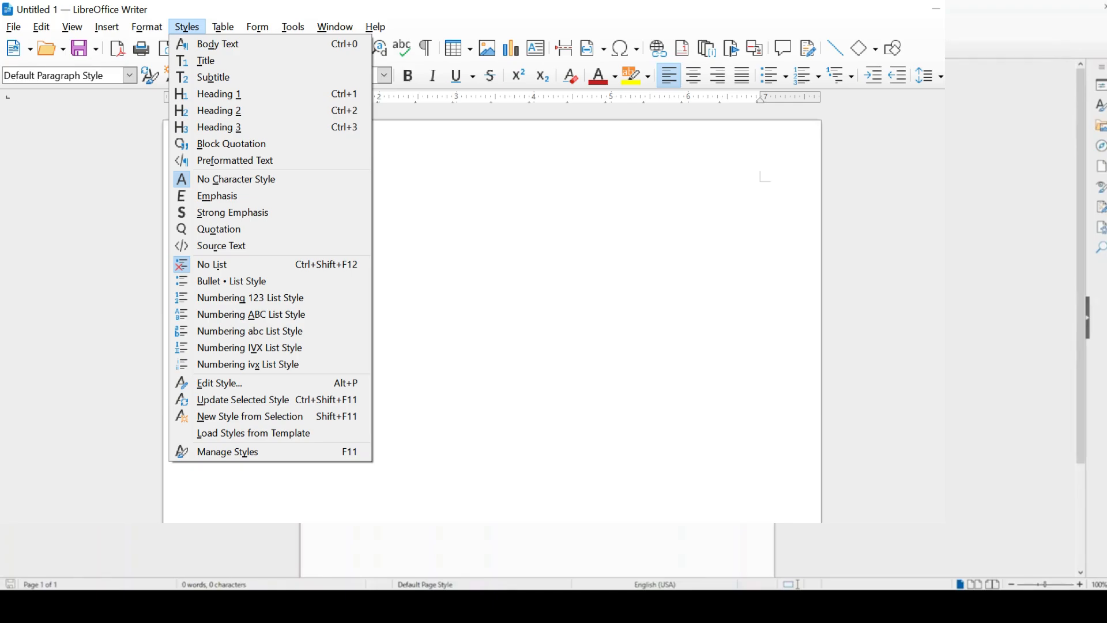
left_click(223, 27)
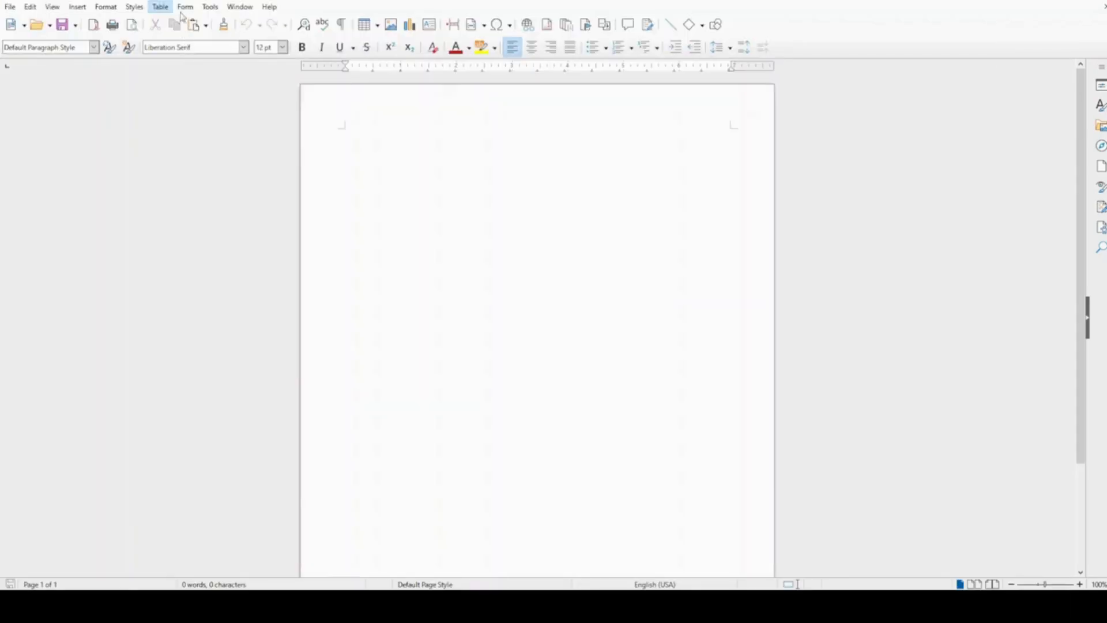
mouse_move(189, 8)
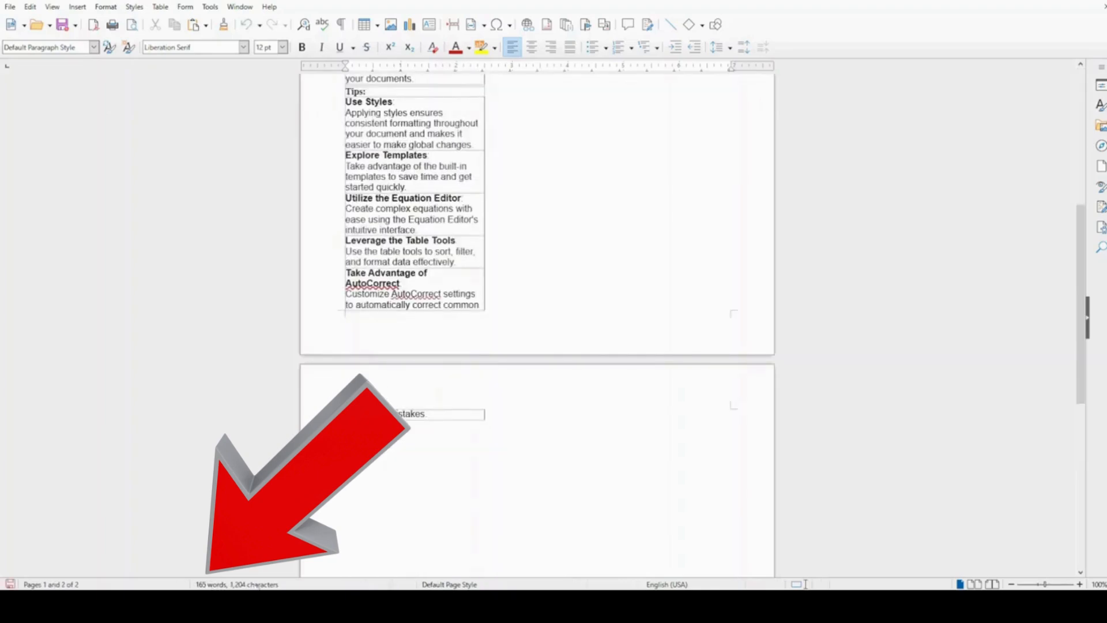
Step: Widen the table holding the Key Features and Tips text to about 4.9 inches
scroll(414, 444, "up", 10)
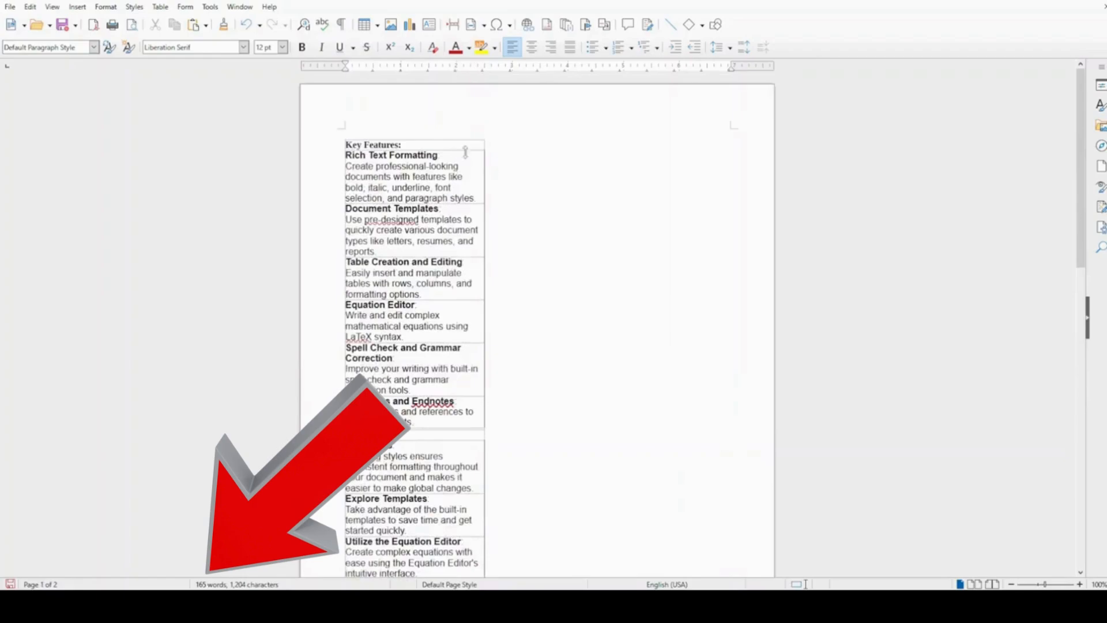
left_click_drag(483, 156, 615, 162)
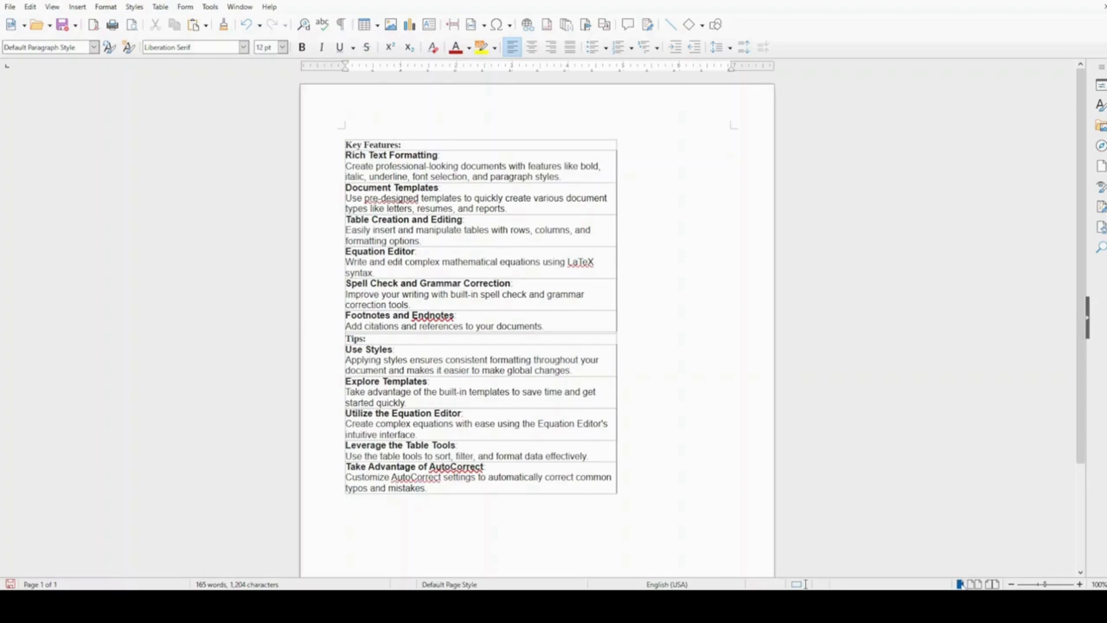
Step: Show the document in multiple-page view and switch it to book view
left_click(974, 584)
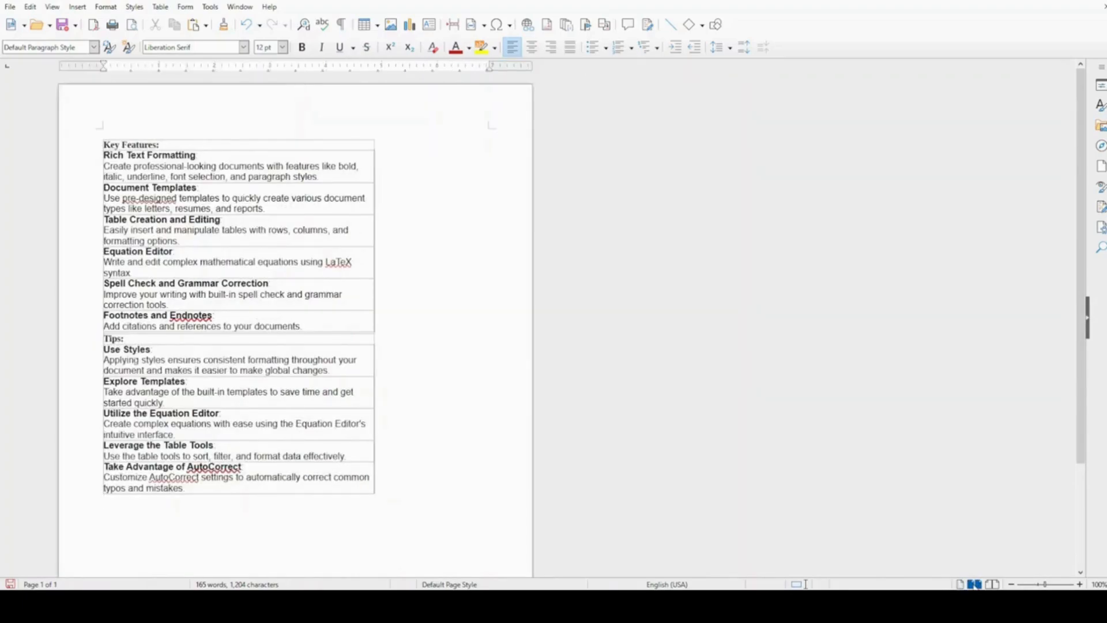
left_click(992, 584)
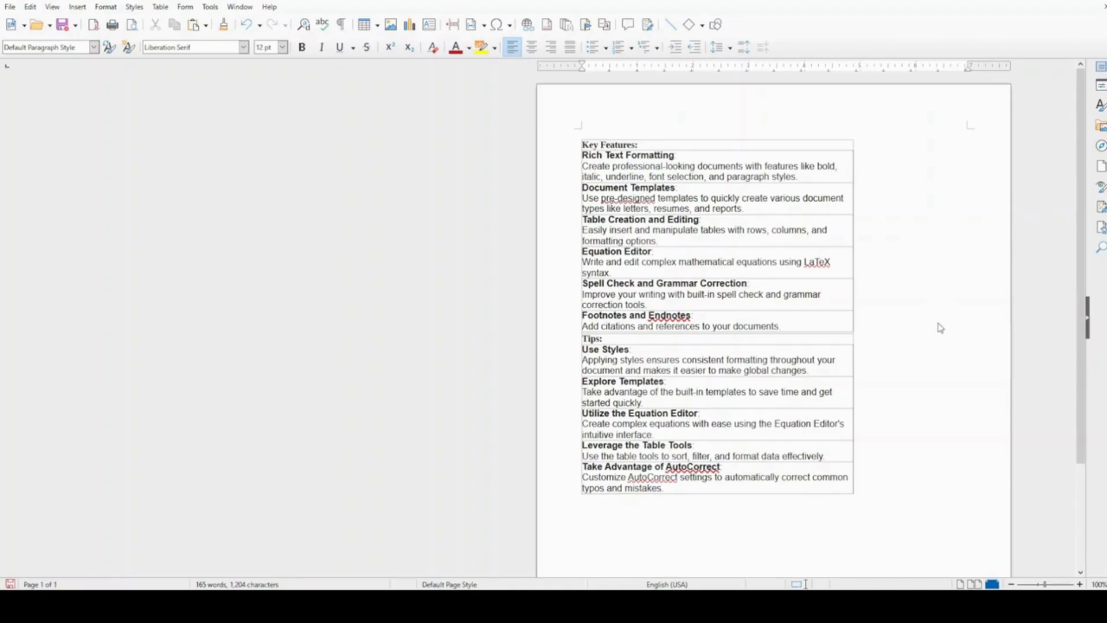
Step: Show the Properties sidebar and inspect the settings for the word "professional" and the Equation Editor row of the table
left_click(1101, 86)
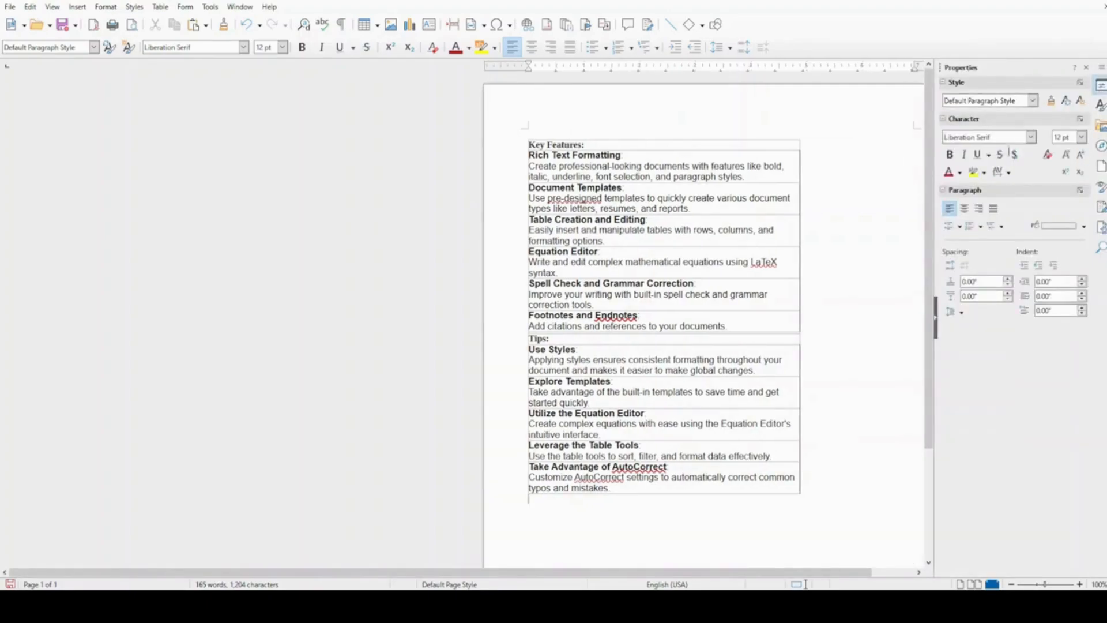
left_click(584, 166)
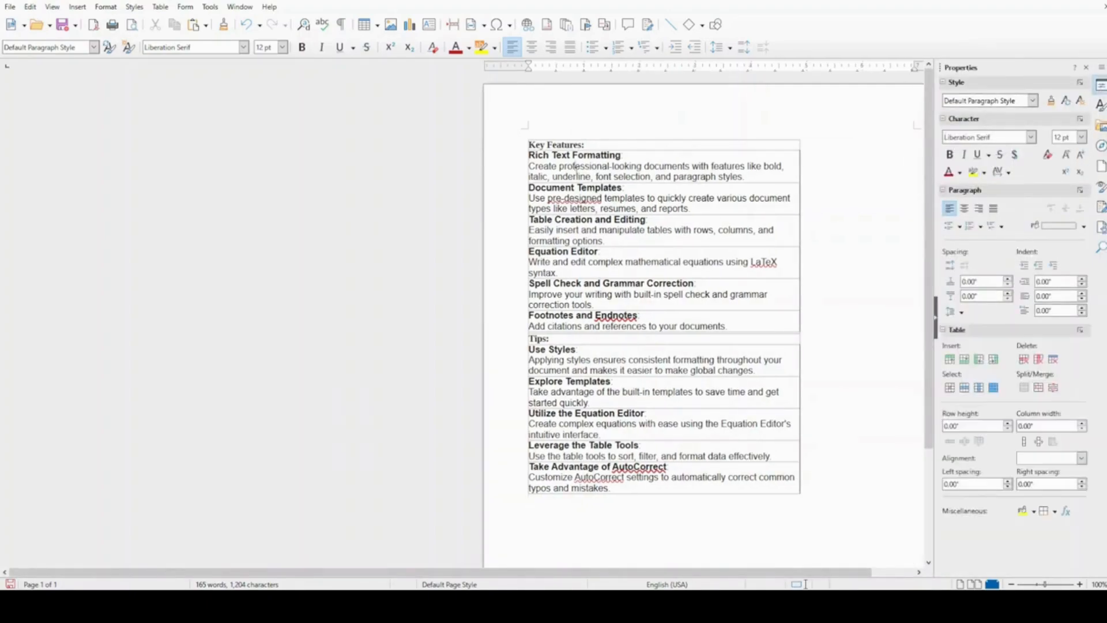
double_click(583, 166)
left_click(617, 246)
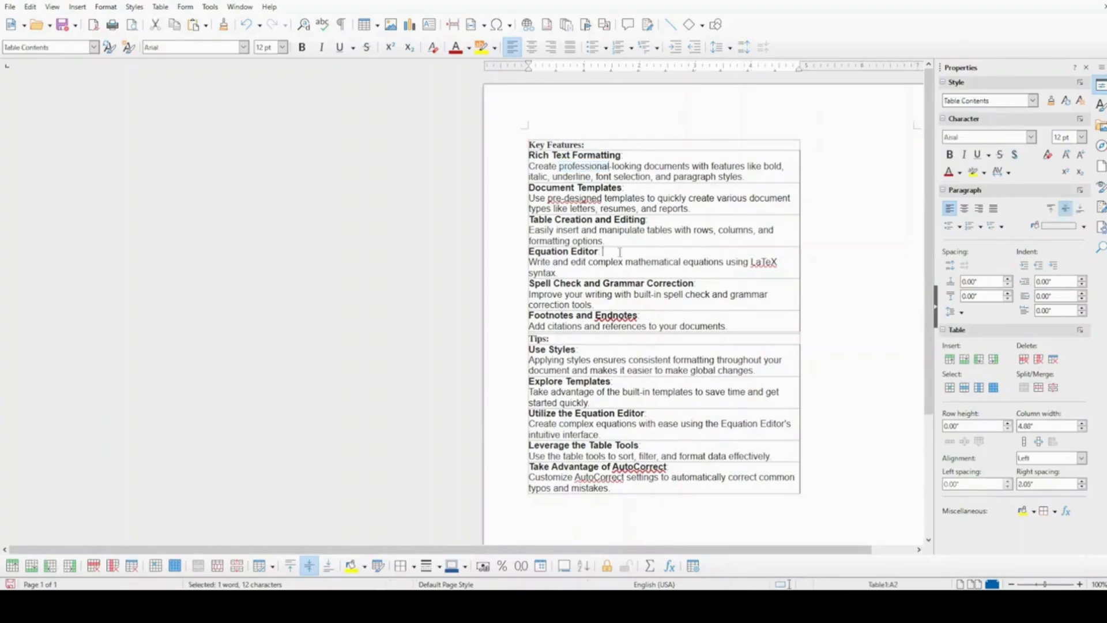
Step: Look through the Styles, Gallery, Find and Navigator decks of the sidebar, collapsing and restoring the sidebar once
left_click(1102, 109)
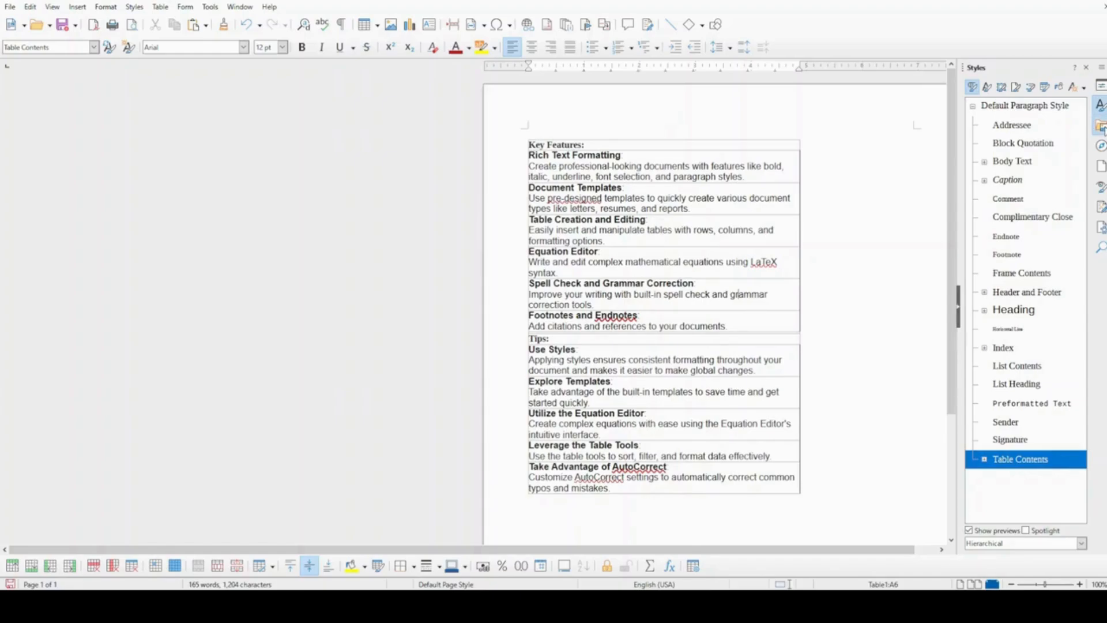
left_click(1101, 128)
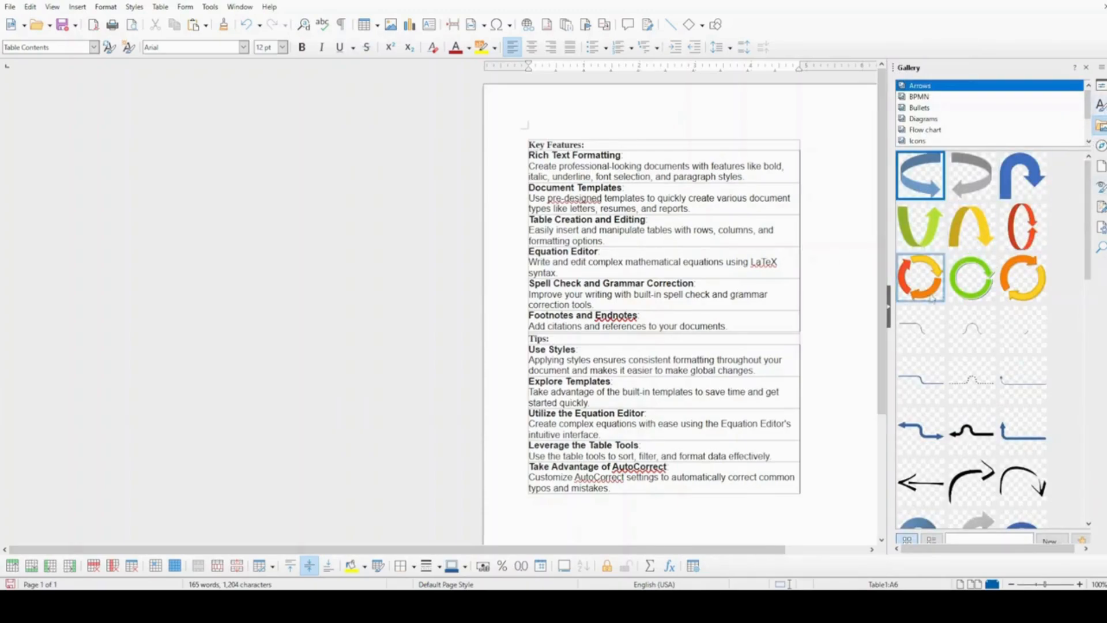
left_click(889, 307)
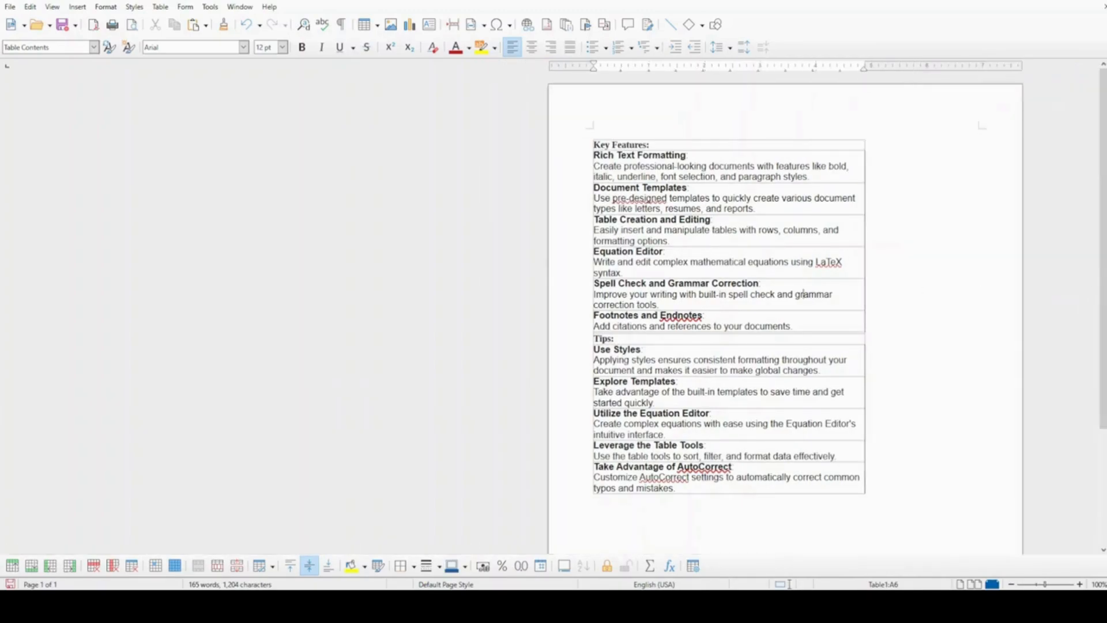
left_click(1106, 307)
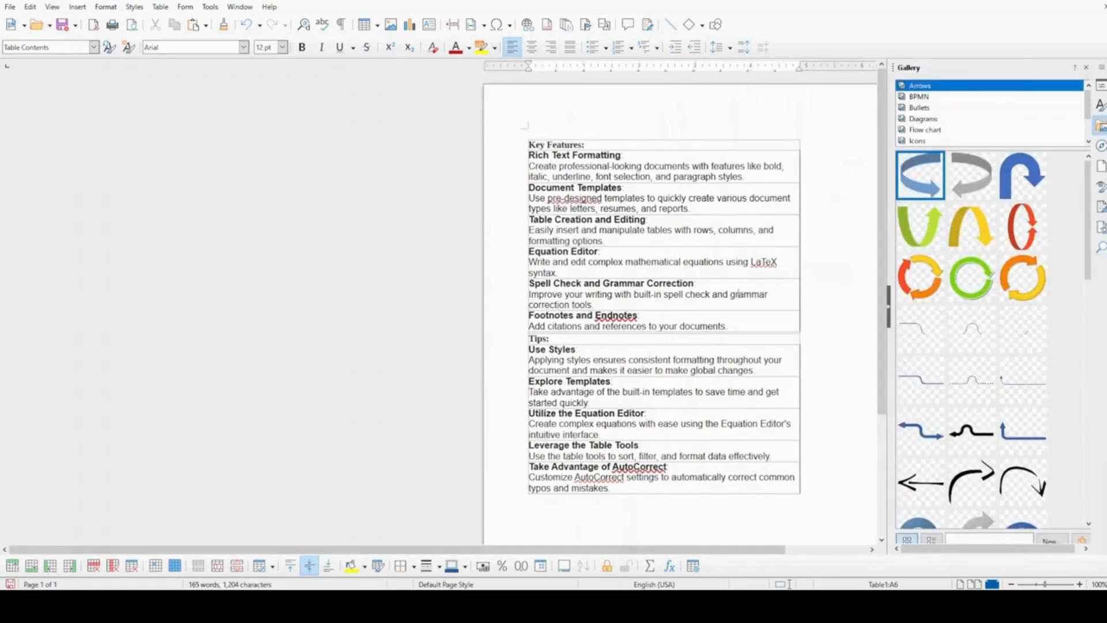
left_click(1101, 249)
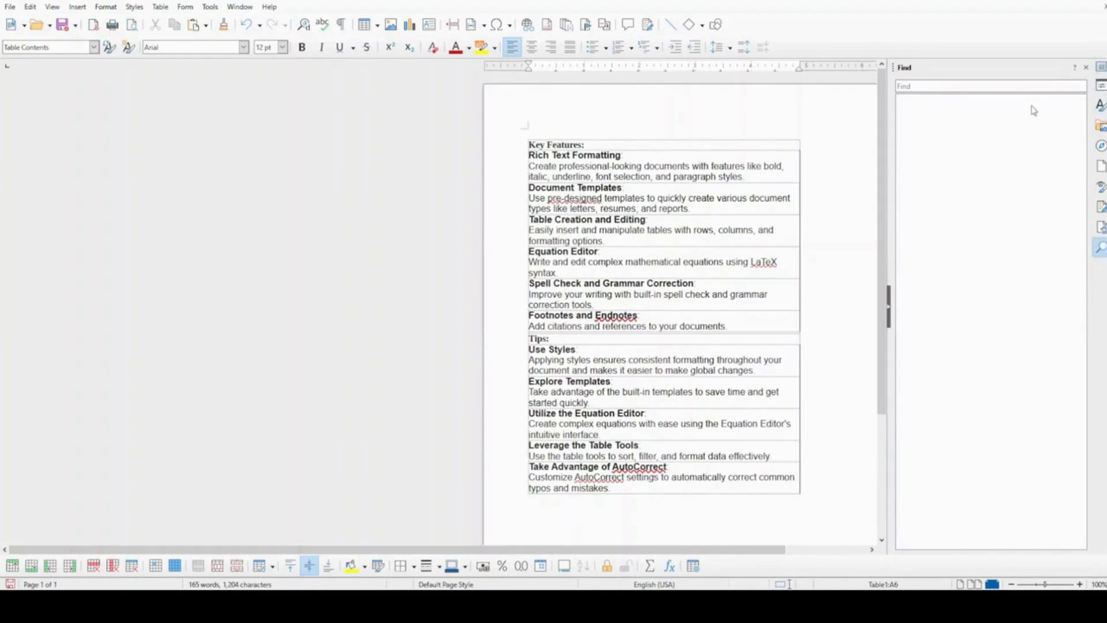
key("F5")
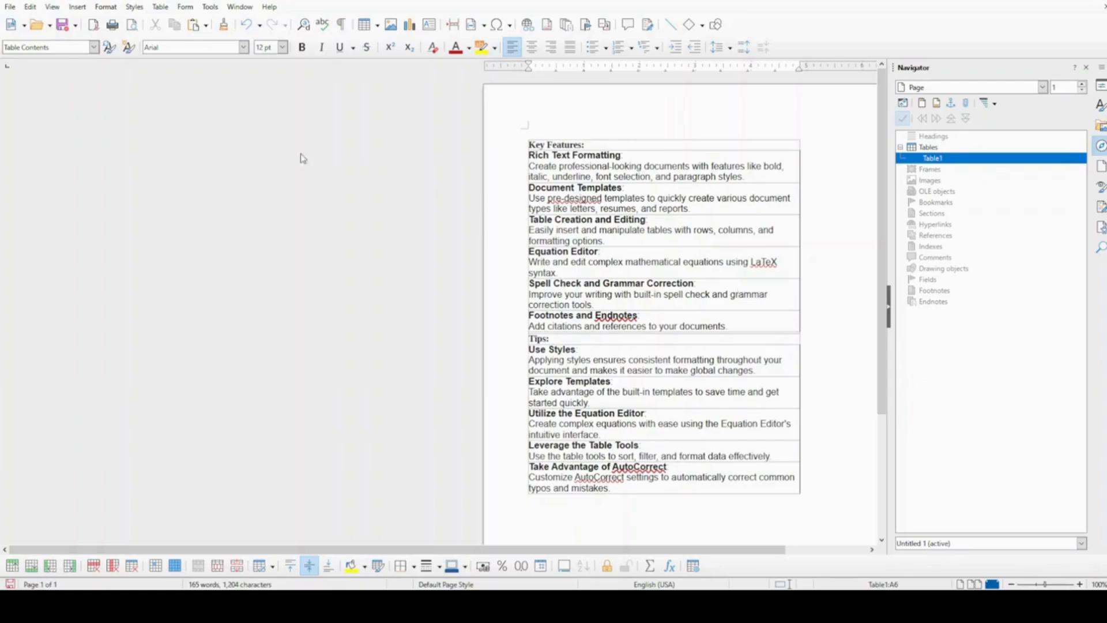
left_click(11, 7)
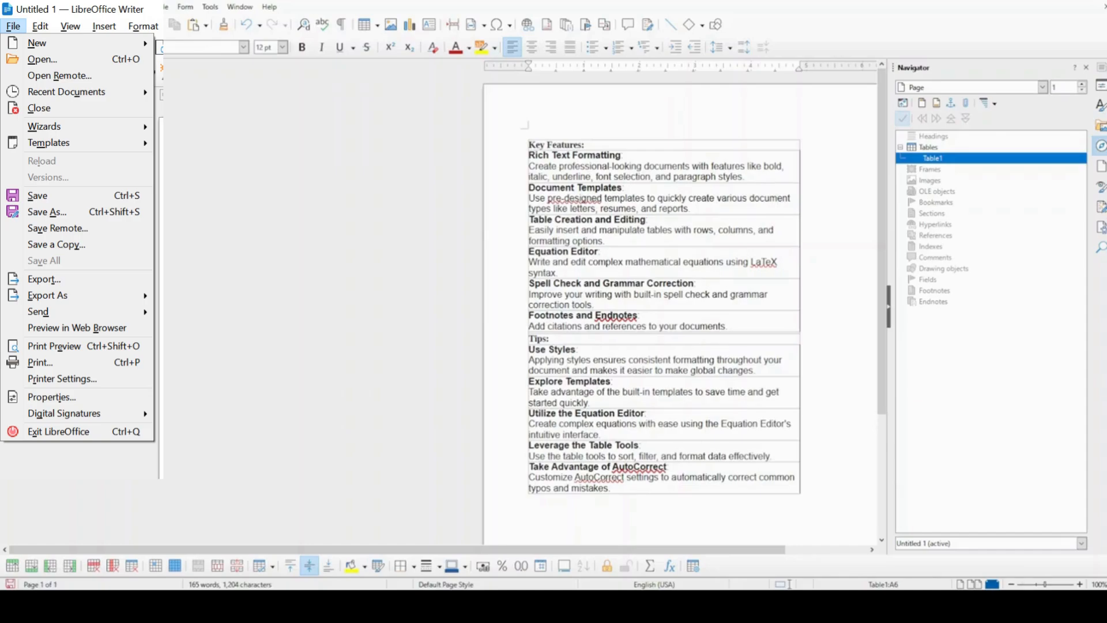
left_click(962, 301)
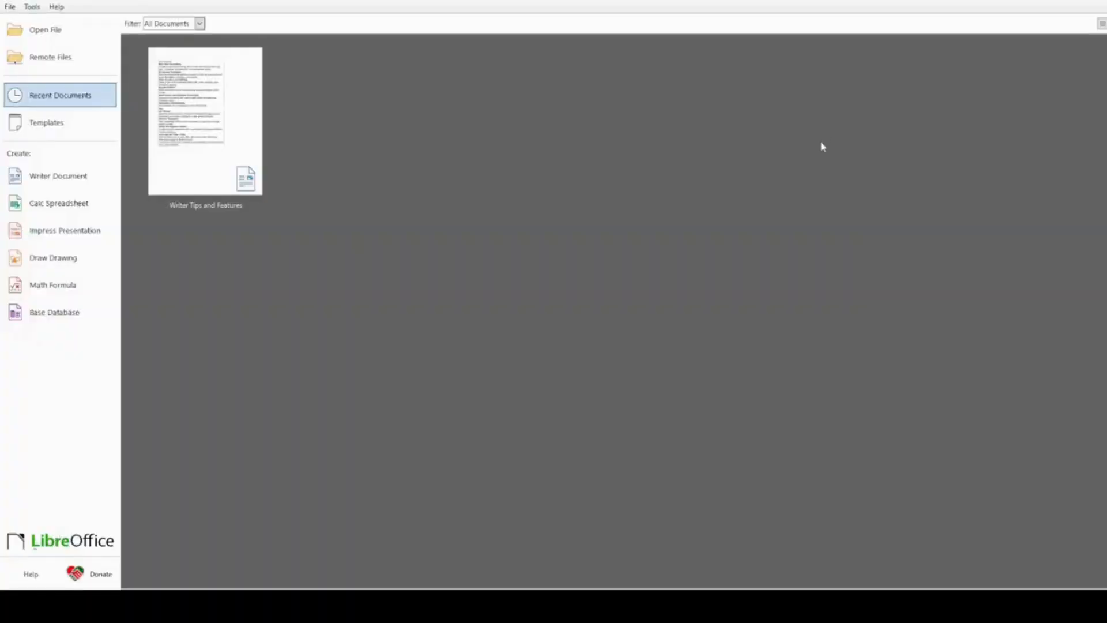
mouse_move(219, 170)
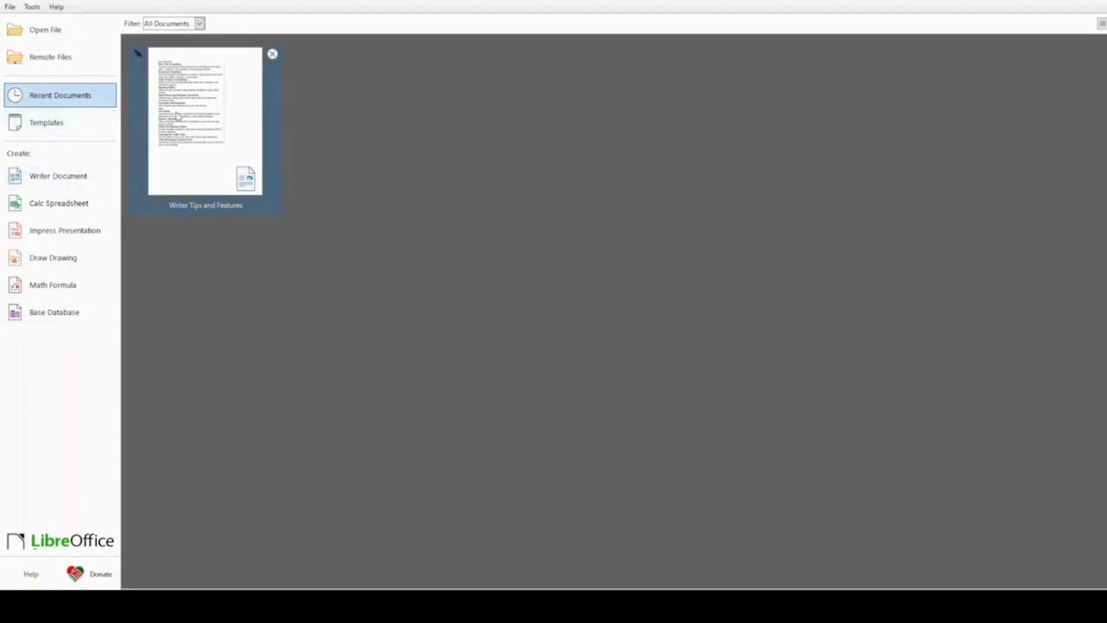
mouse_move(183, 90)
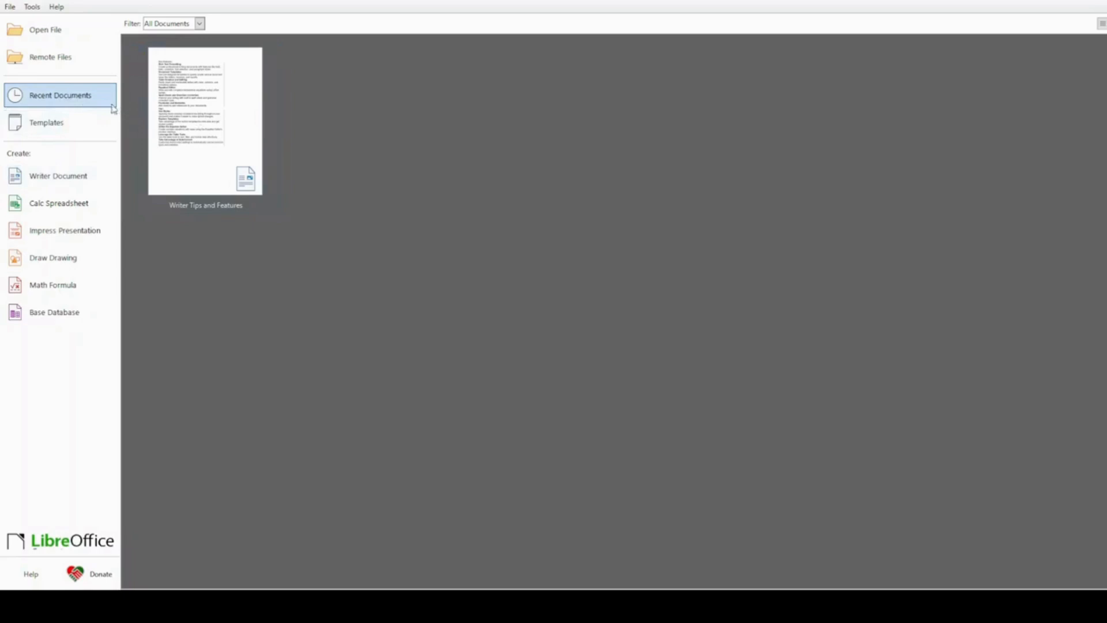
Step: Open the October 2024 resume document and hide the Navigator
left_click(50, 38)
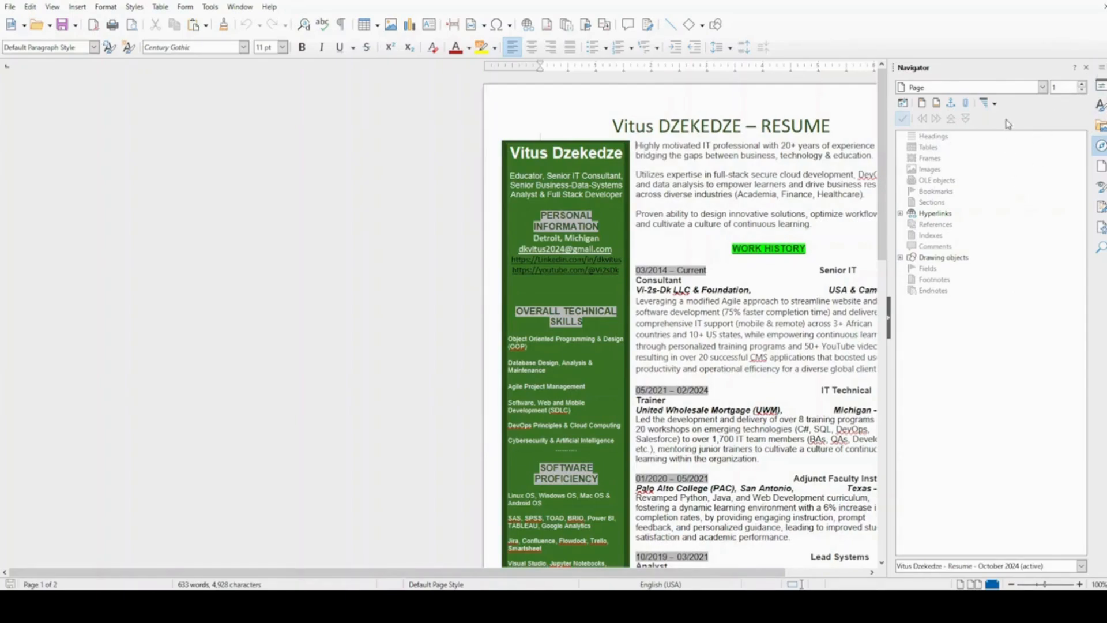
left_click(1102, 147)
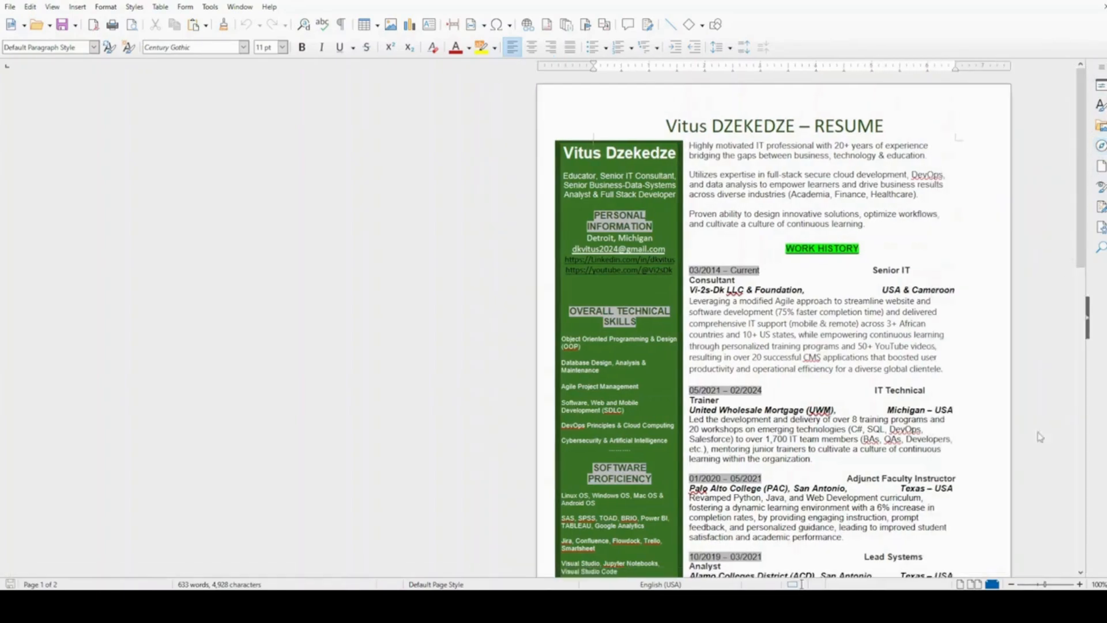
Step: Show the resume's two pages side by side in multiple-page view and look over both pages
left_click(975, 584)
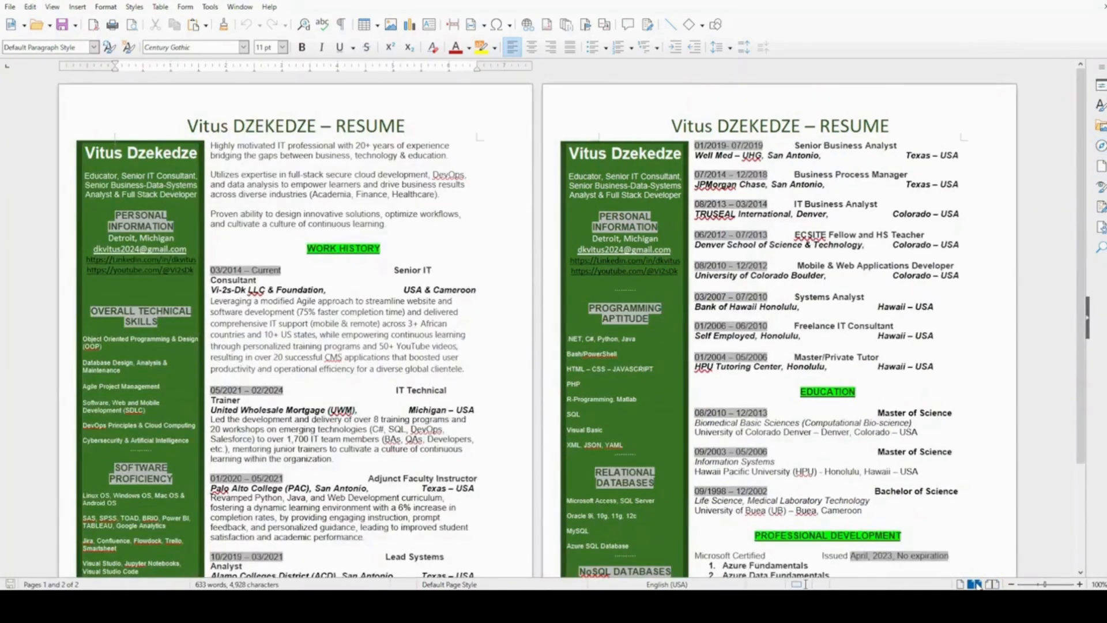
scroll(1051, 435, "down", 3)
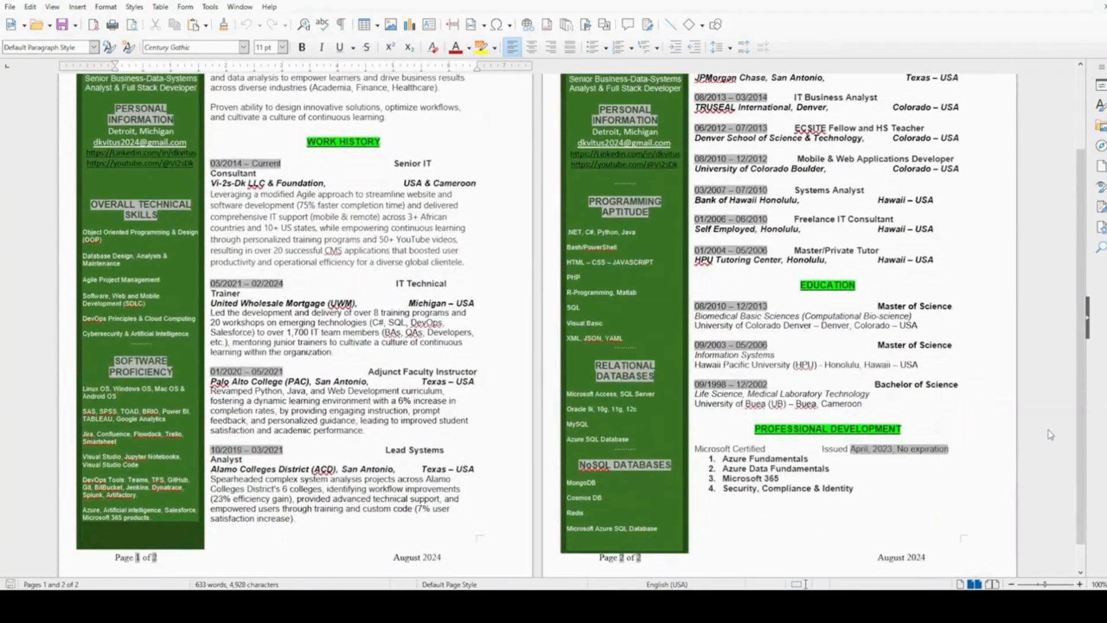
scroll(1051, 435, "up", 3)
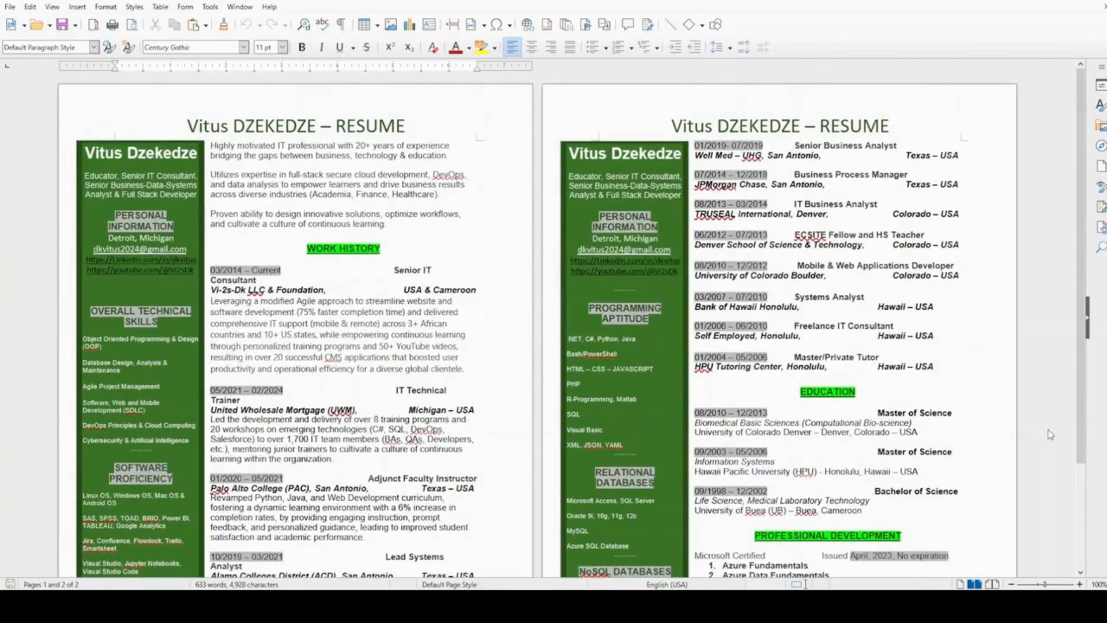
Step: Replace the month in the resume's page footer with October so the date reads October 2024
scroll(1051, 435, "down", 3)
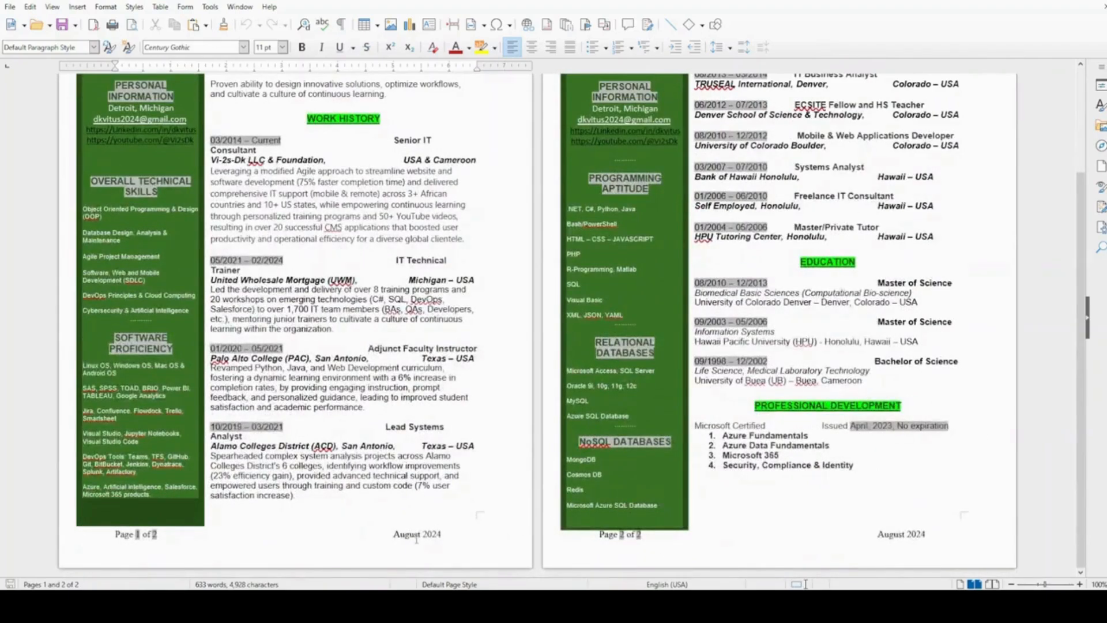
left_click(416, 539)
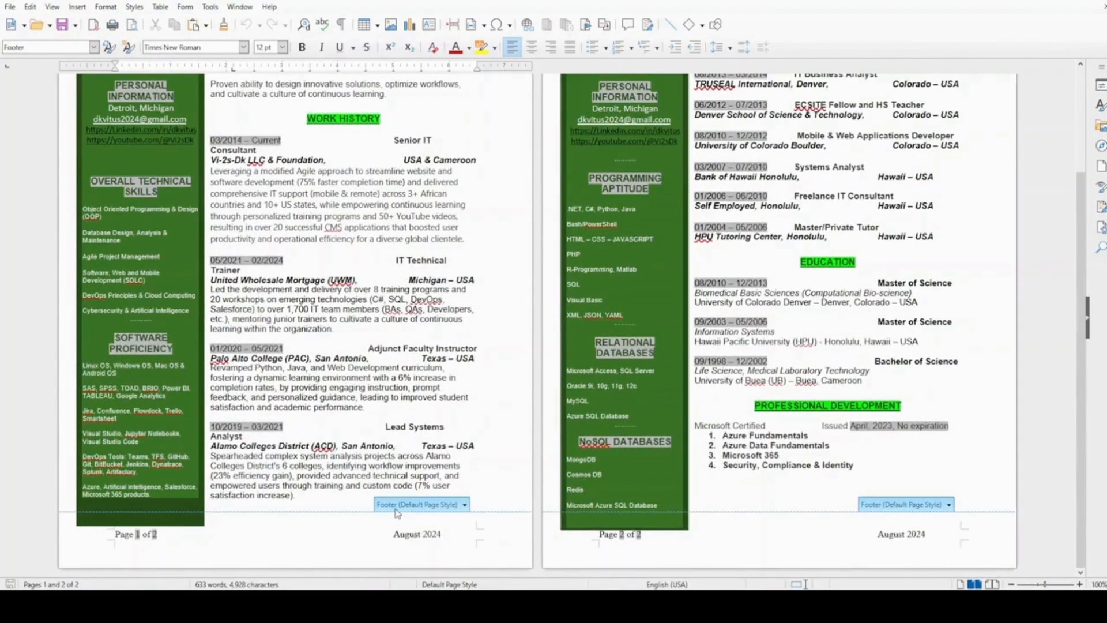
double_click(407, 534)
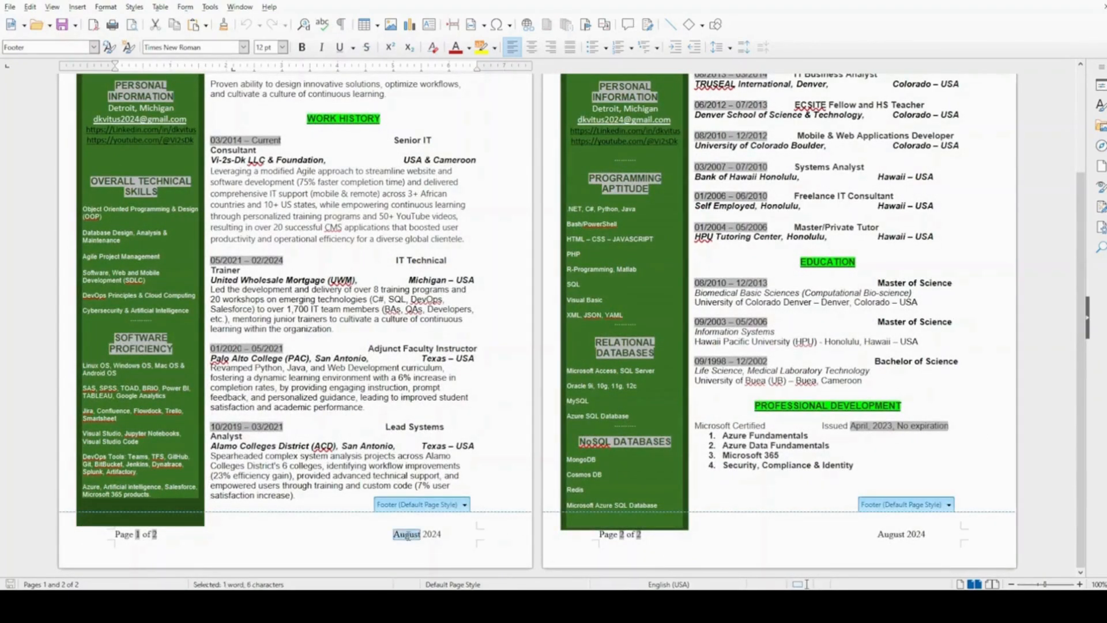
type("Oc")
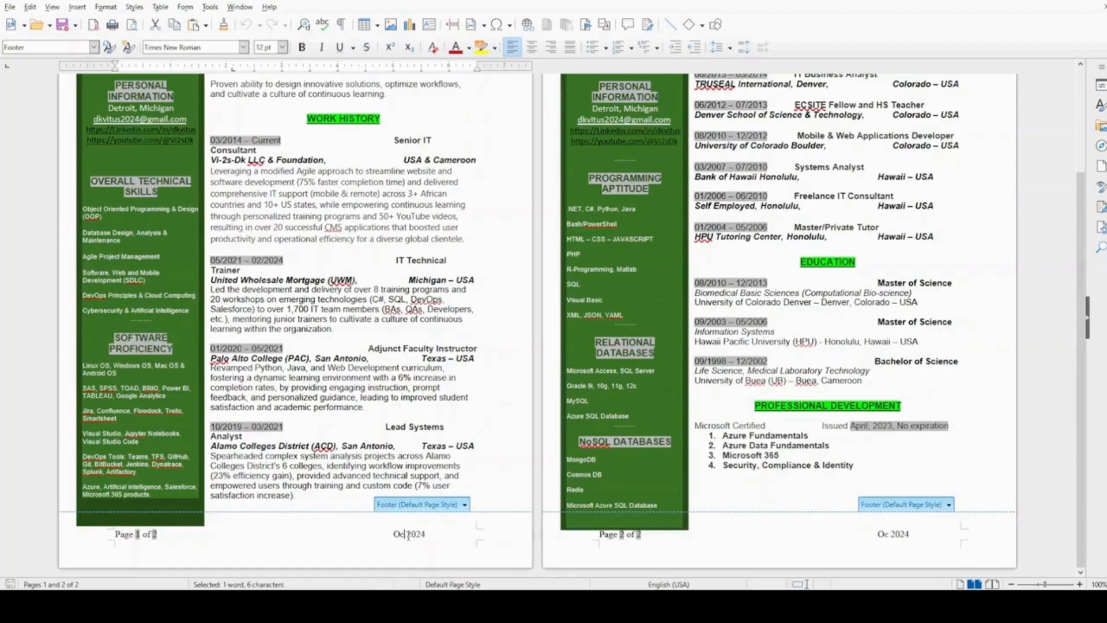
type("tober")
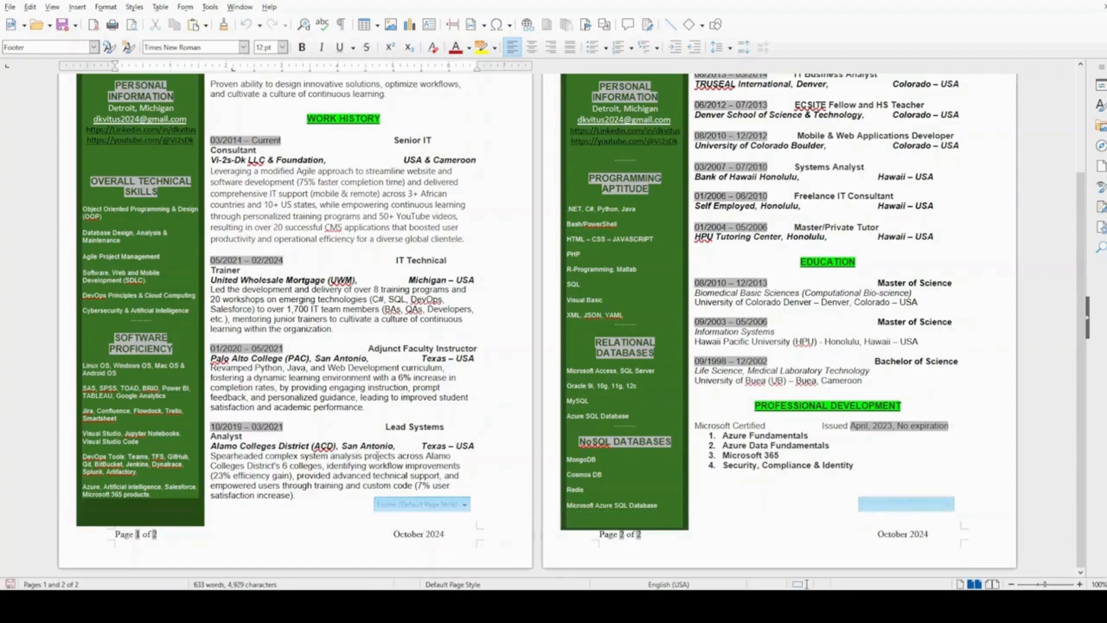
left_click(377, 455)
scroll(378, 456, "up", 5)
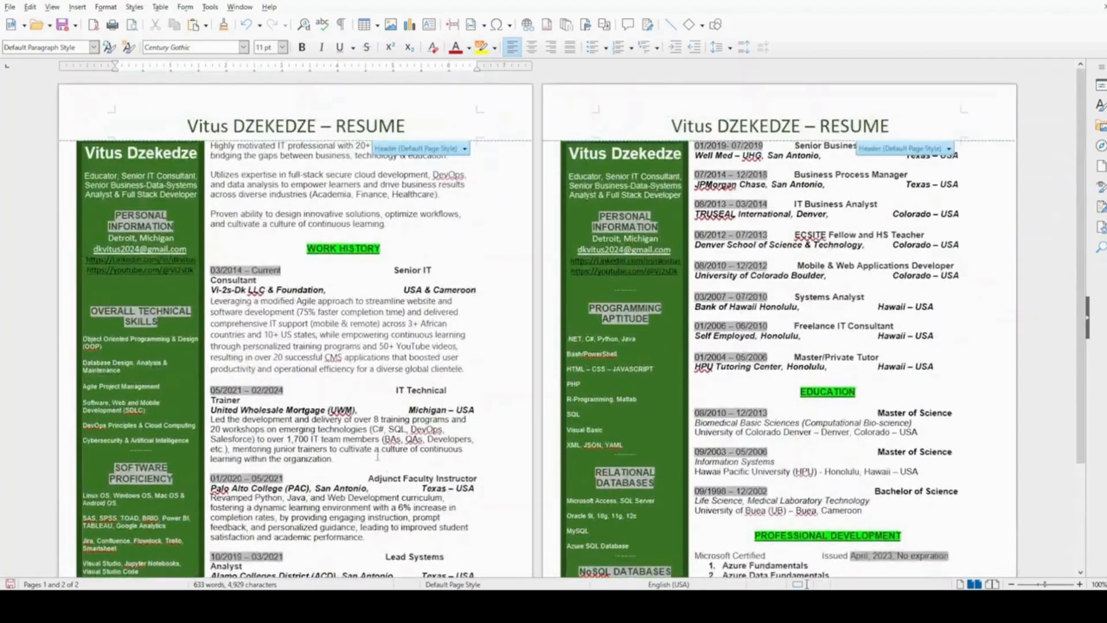
Step: Return from the page header to the resume's body text, save the document and close it
left_click(346, 126)
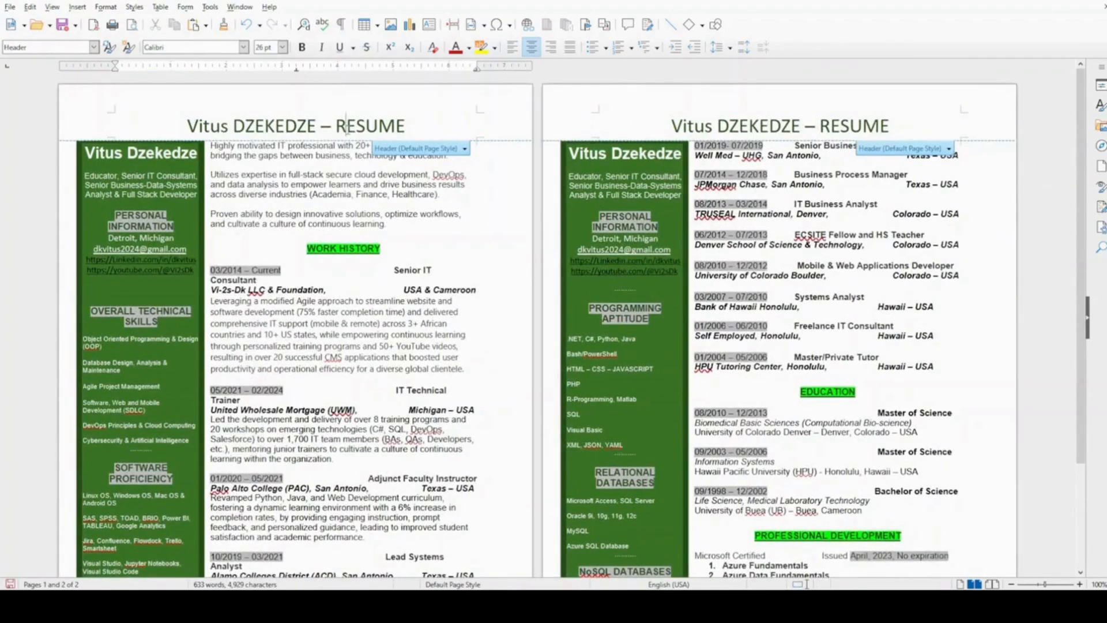
left_click(333, 197)
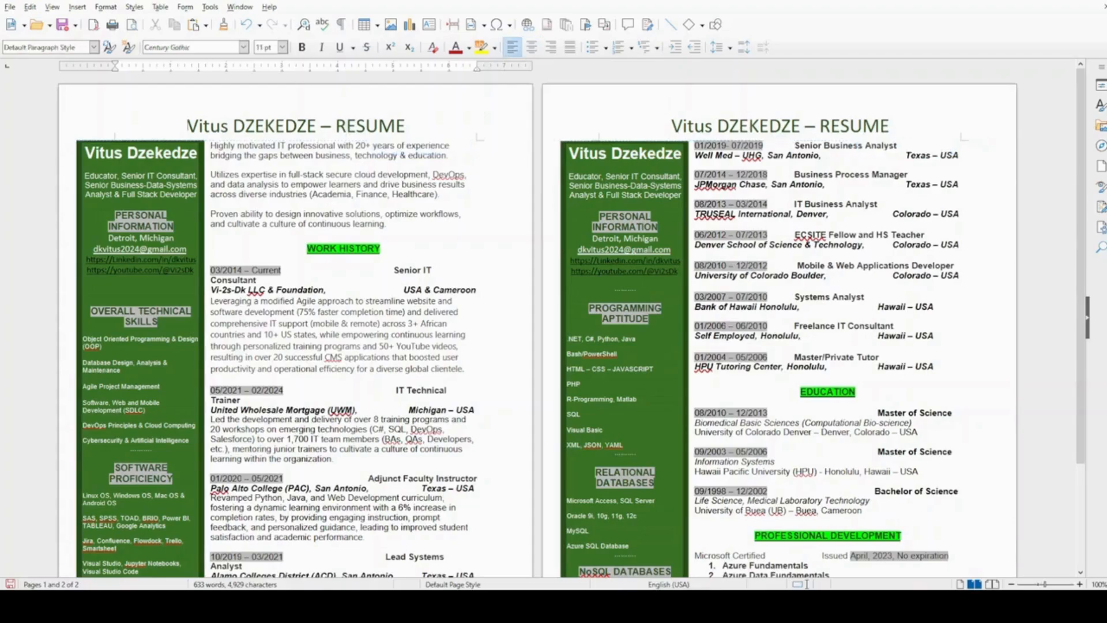
left_click(64, 29)
key("ctrl+s")
left_click(1102, 8)
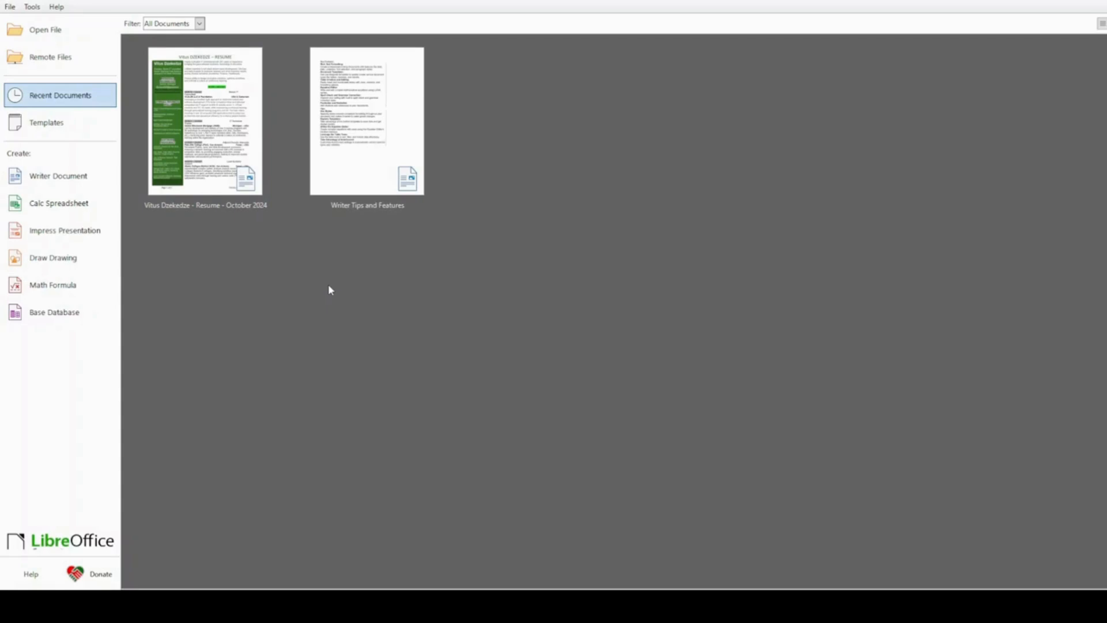
Step: Show the available templates in the Start Center and filter them to Text Documents
left_click(58, 125)
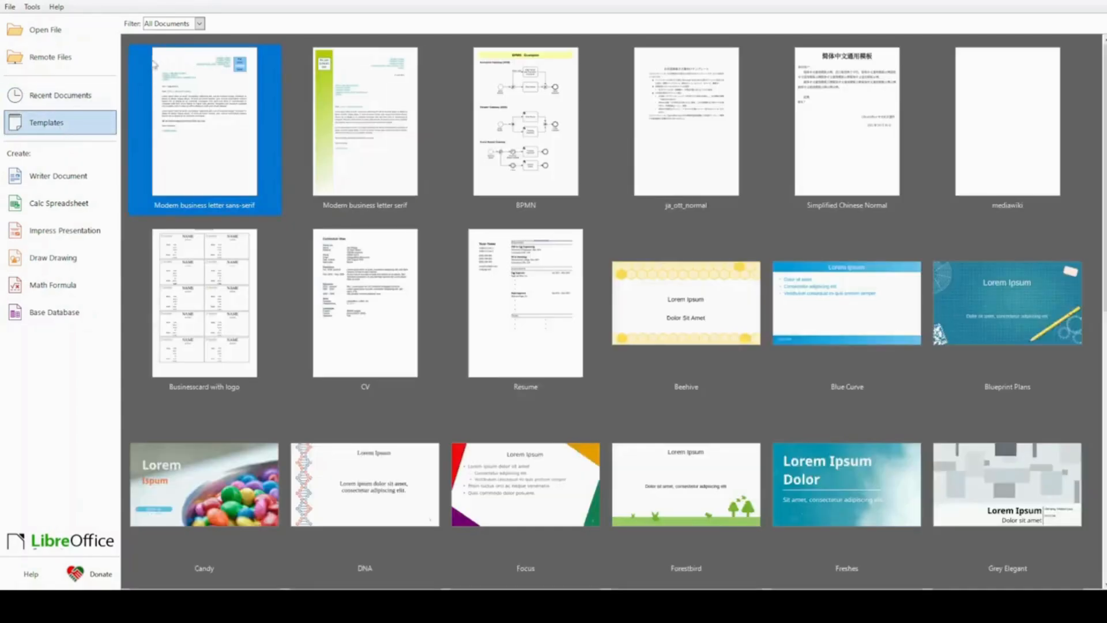
left_click(198, 23)
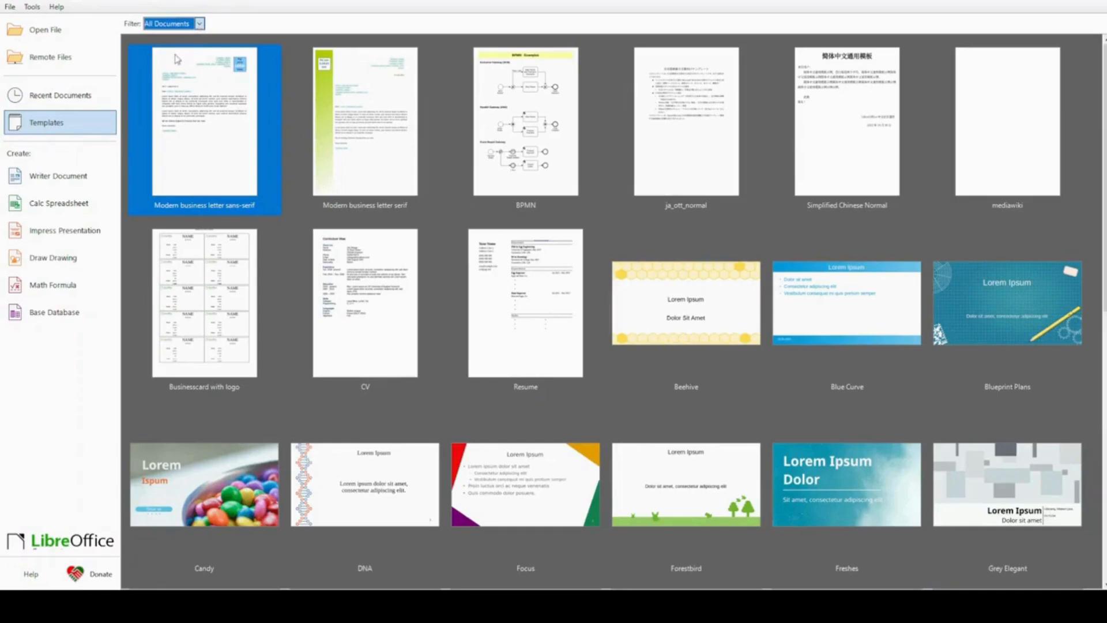
key("Down")
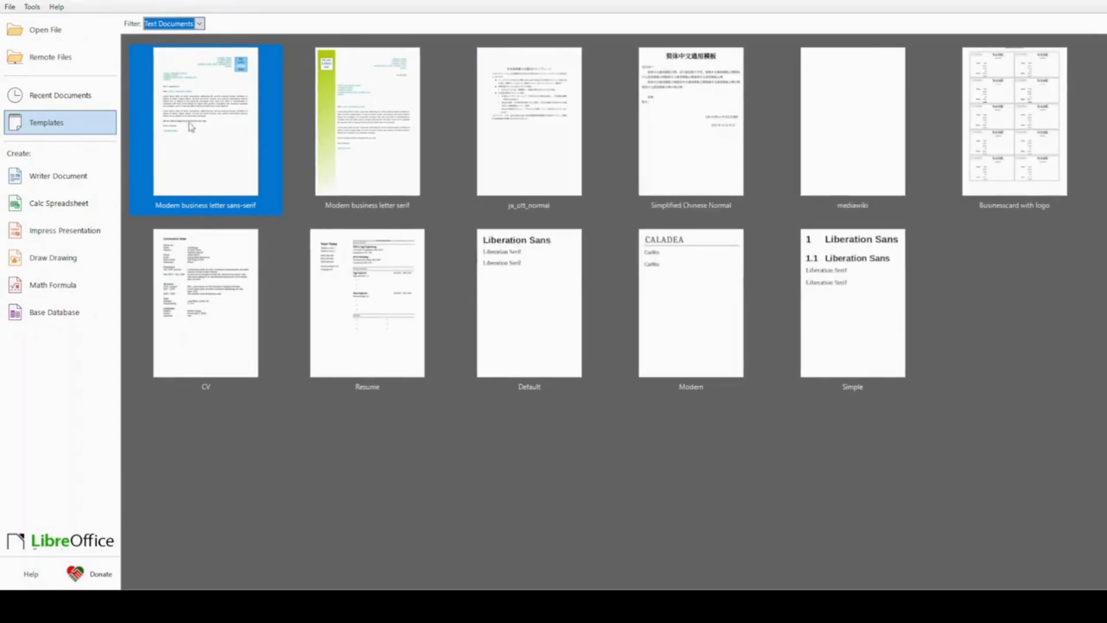